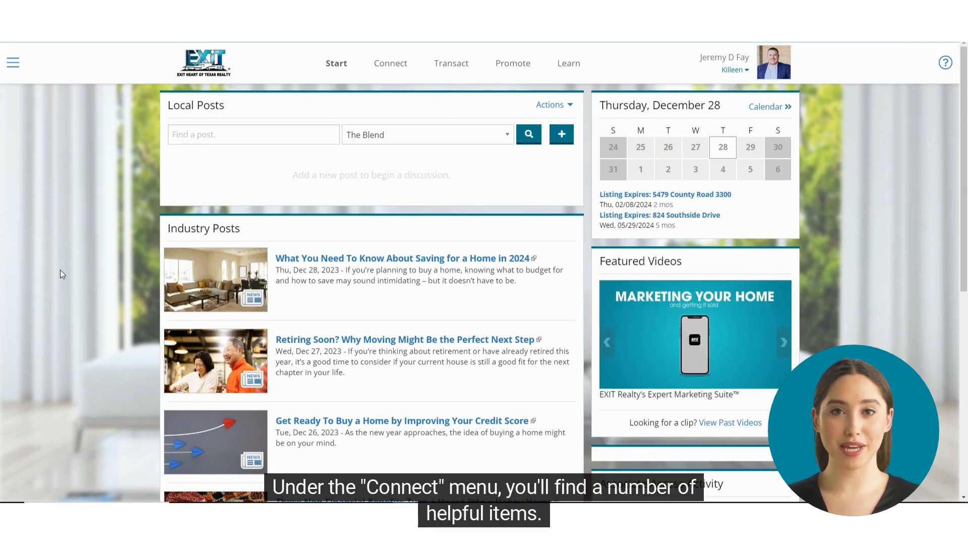
# Browse the shared documents, expanding the Clearwater, MUD, PUD, PID Notices, Policies & Procedures and Safety folders.
pyautogui.click(385, 66)
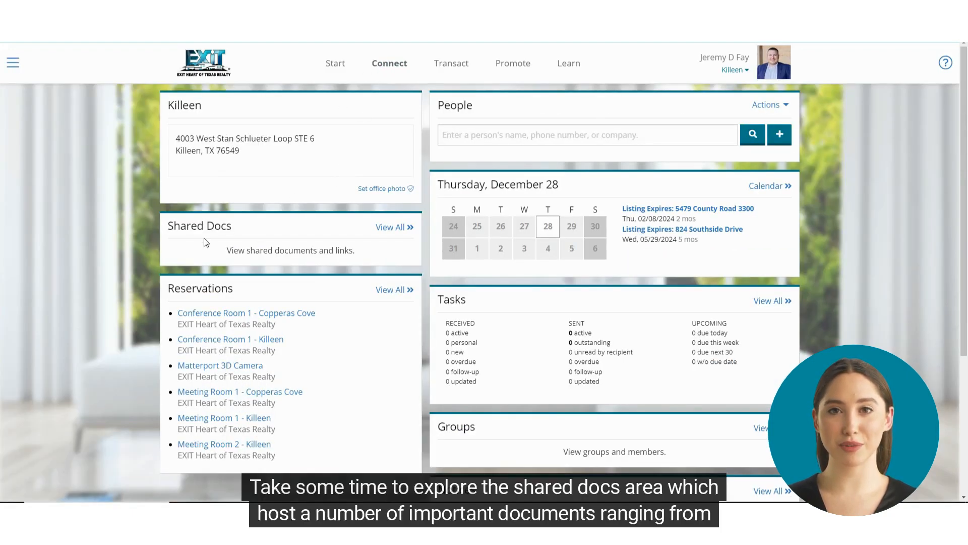
pyautogui.click(386, 227)
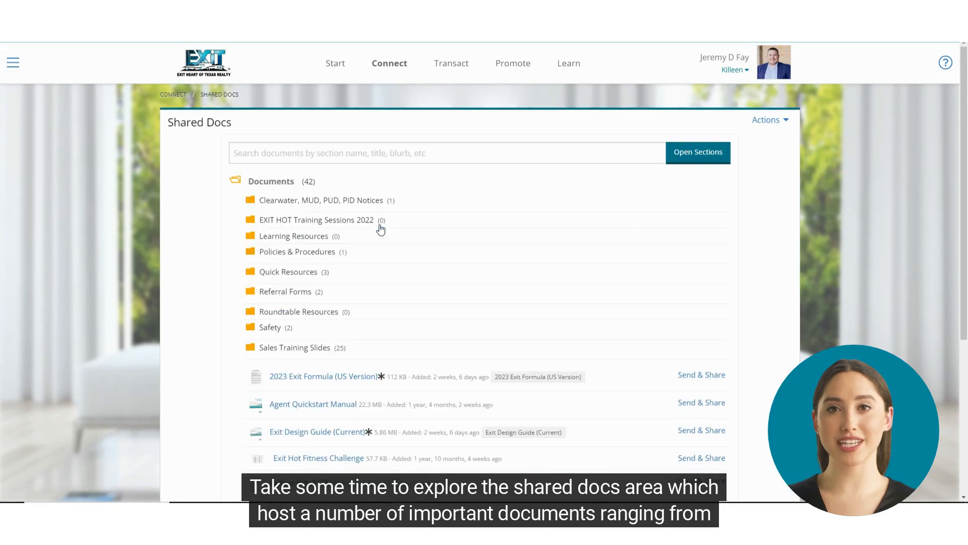
pyautogui.click(303, 200)
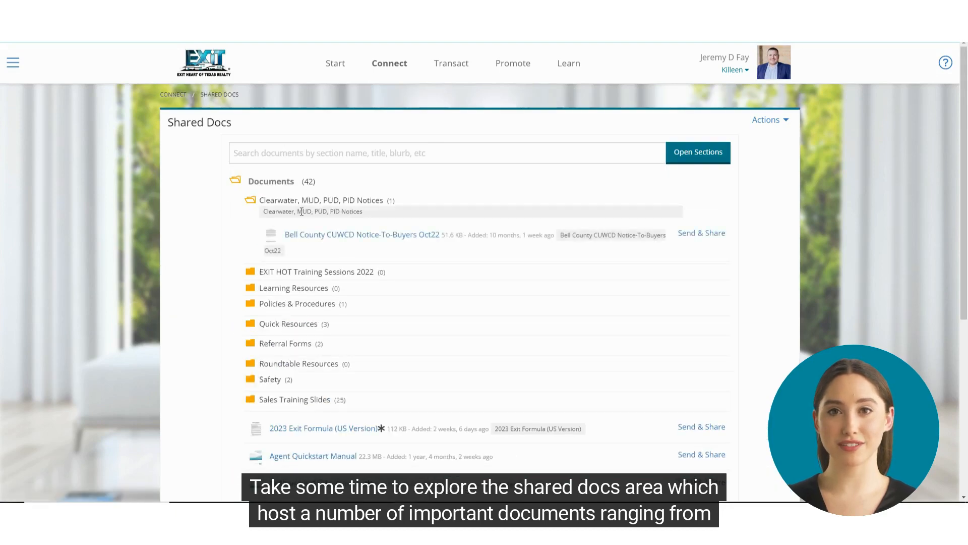
pyautogui.click(296, 305)
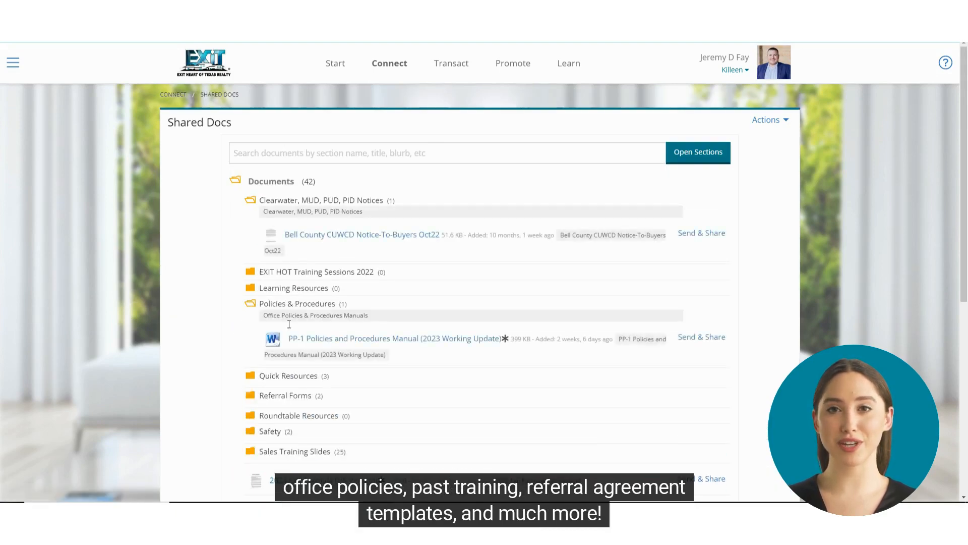
pyautogui.scroll(-2, 287, 331)
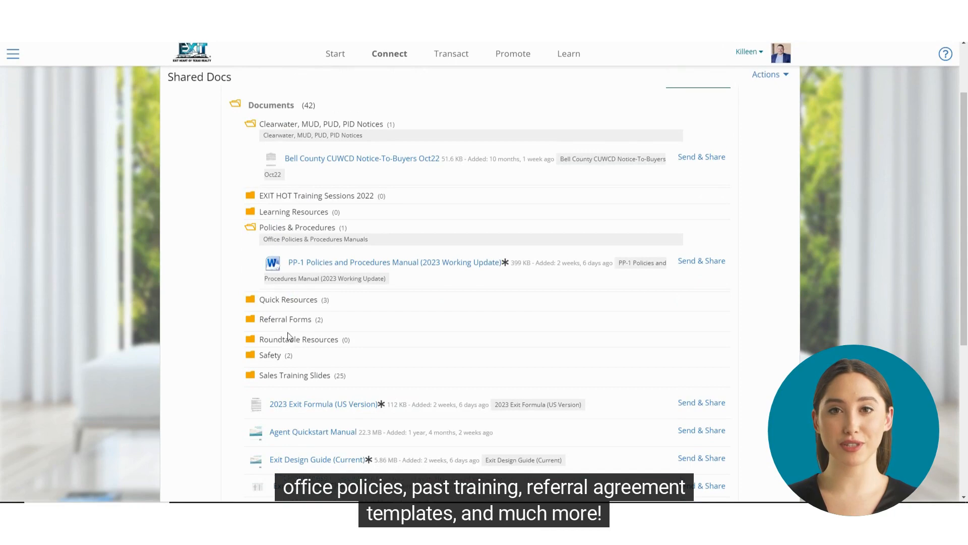
pyautogui.click(275, 357)
pyautogui.scroll(-4, 275, 358)
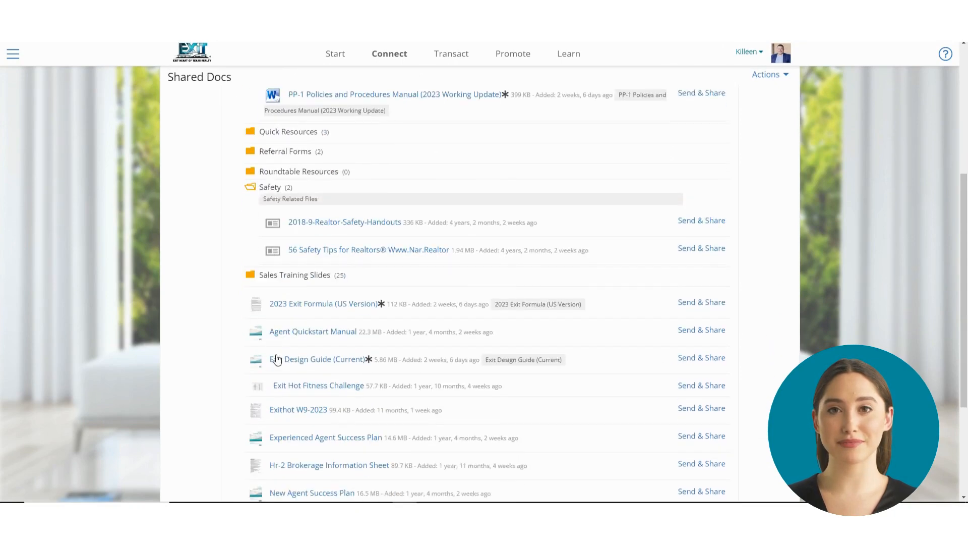
pyautogui.scroll(6, 281, 355)
# Reserve Conference Room 1 - Killeen for December 29, 2023, 10:30am to 11:30am, accepting the usage terms.
pyautogui.click(398, 68)
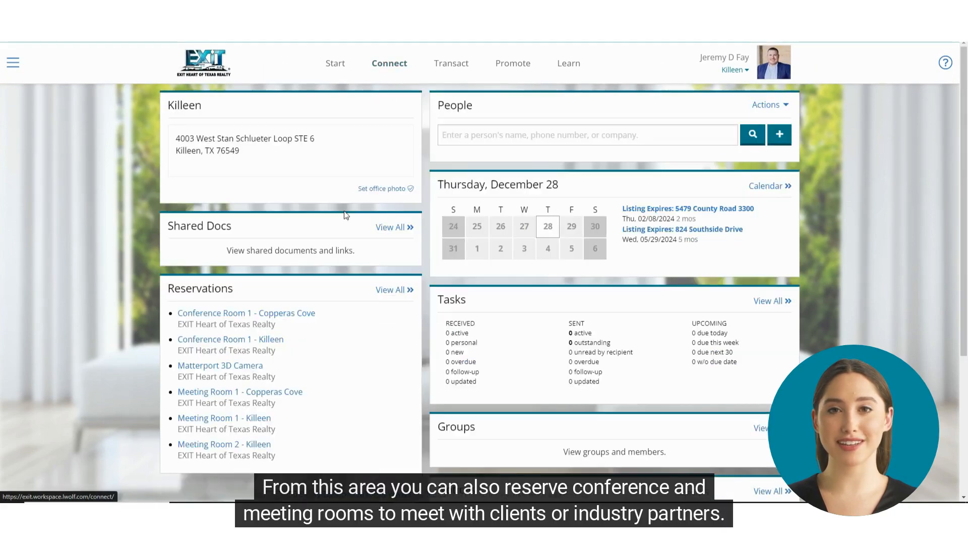
pyautogui.scroll(-2, 324, 294)
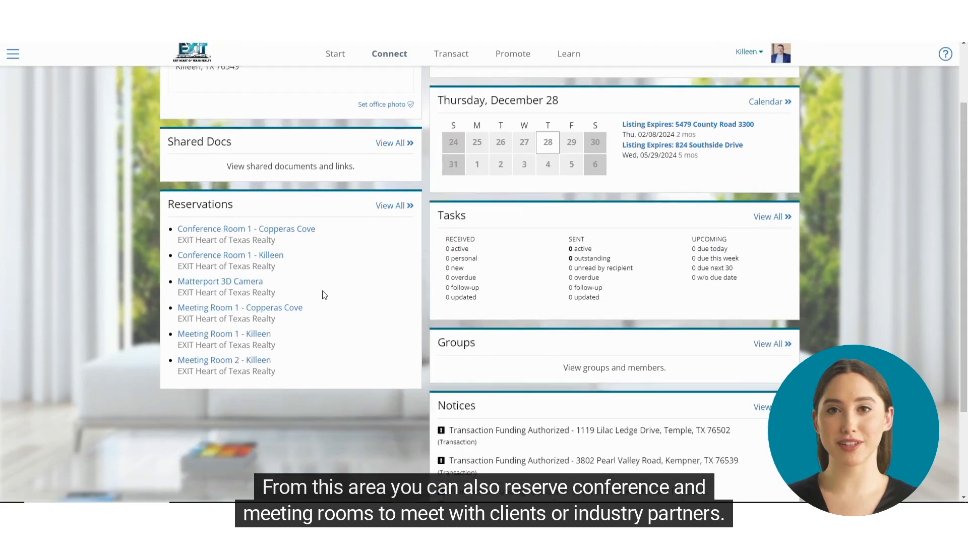
pyautogui.click(272, 256)
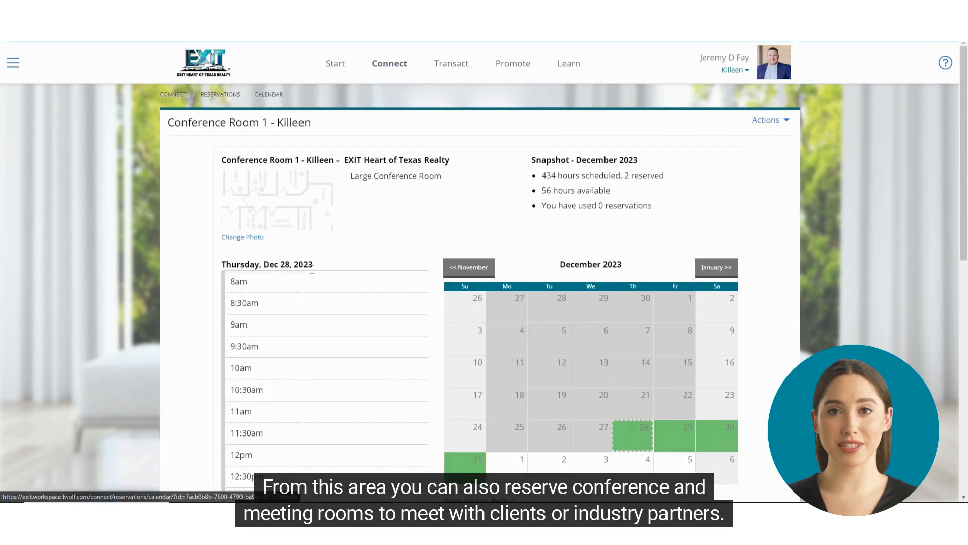
pyautogui.click(670, 433)
pyautogui.scroll(-2, 242, 350)
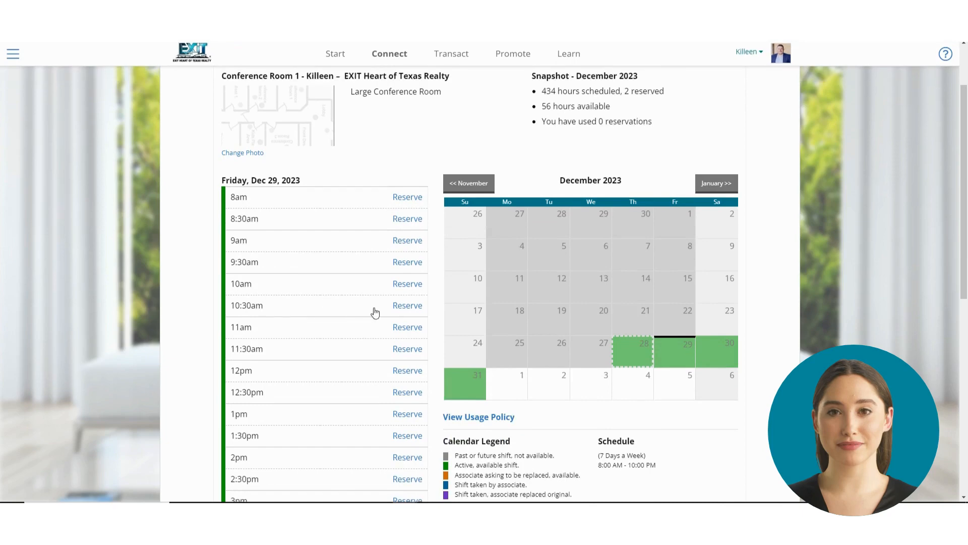
pyautogui.click(407, 305)
pyautogui.scroll(-2, 328, 350)
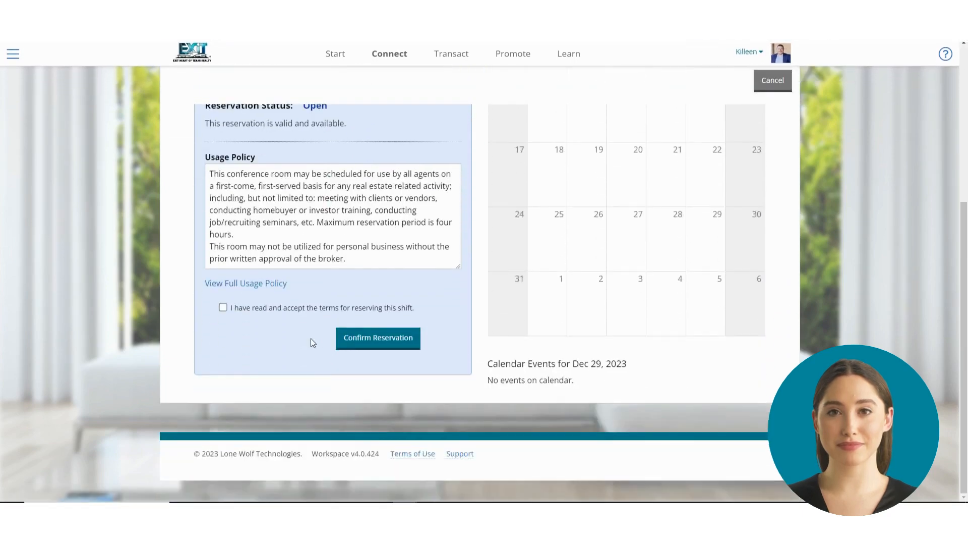
pyautogui.click(298, 306)
pyautogui.click(385, 346)
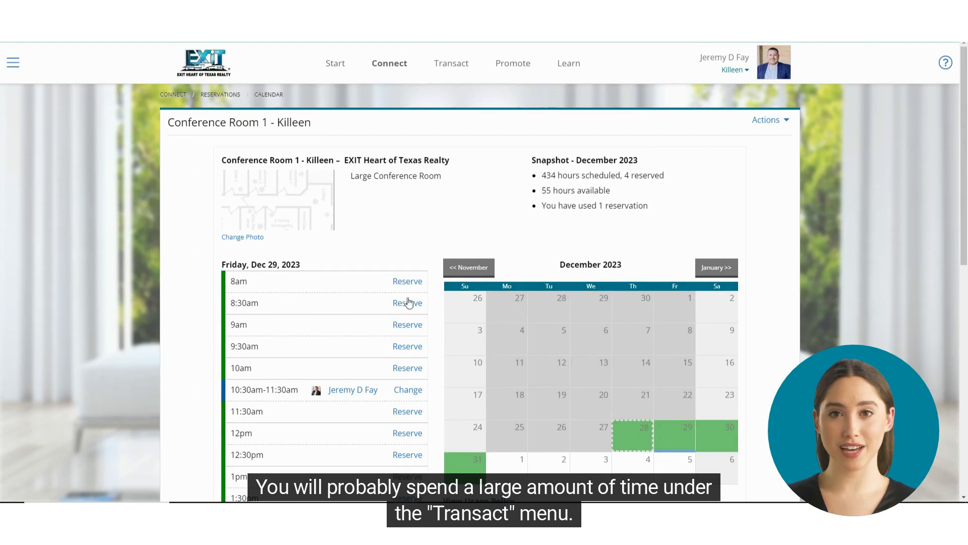
# Start a new Residential transaction of the Sale type in the Start phase, representing the Buyer.
pyautogui.click(454, 67)
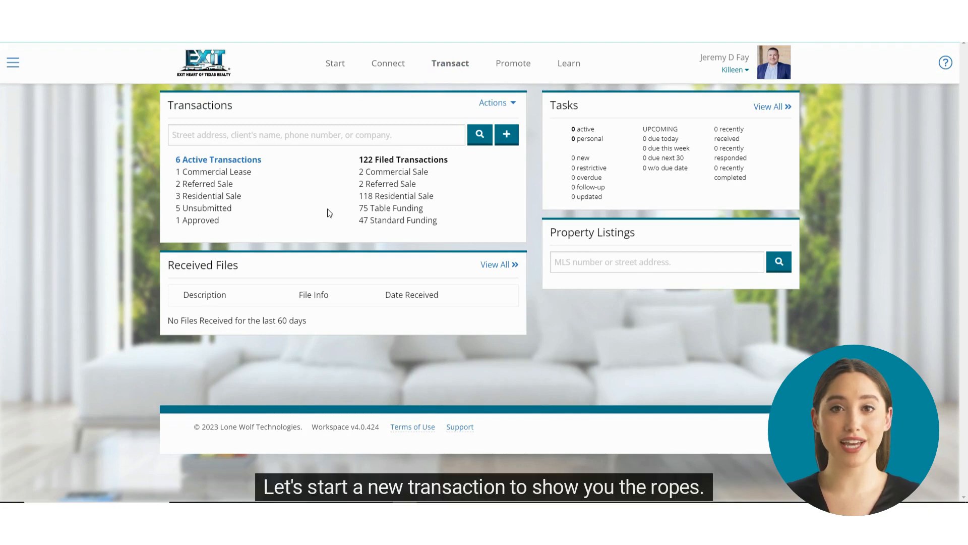
pyautogui.click(506, 134)
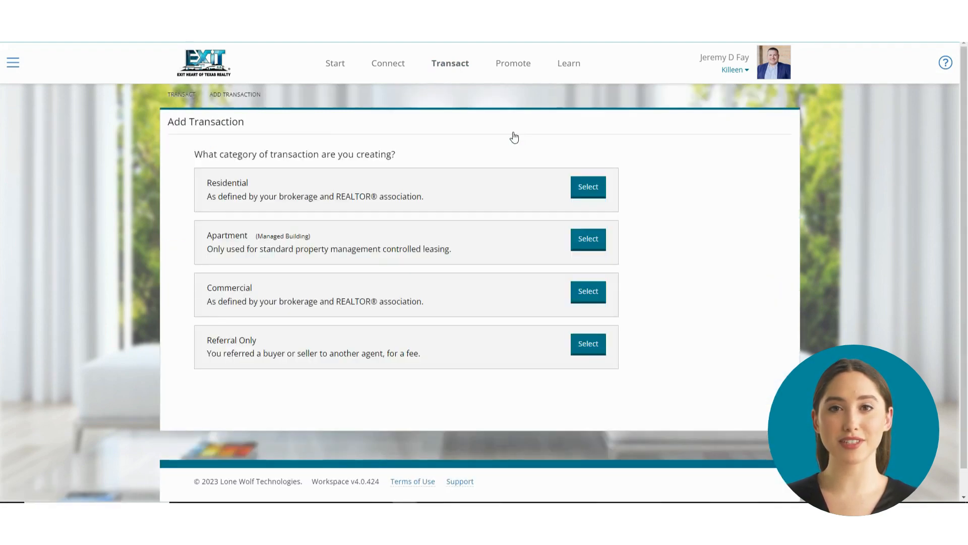
pyautogui.click(489, 210)
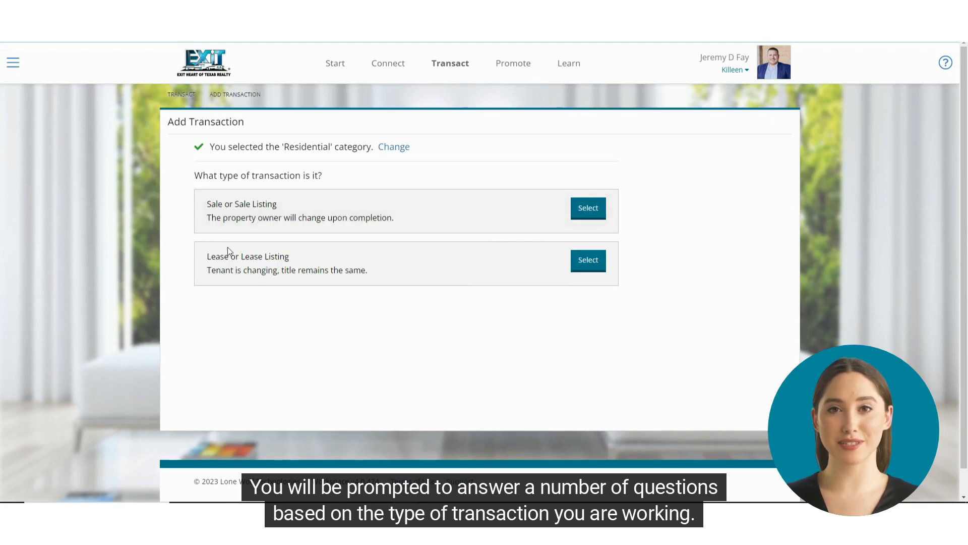
pyautogui.click(467, 218)
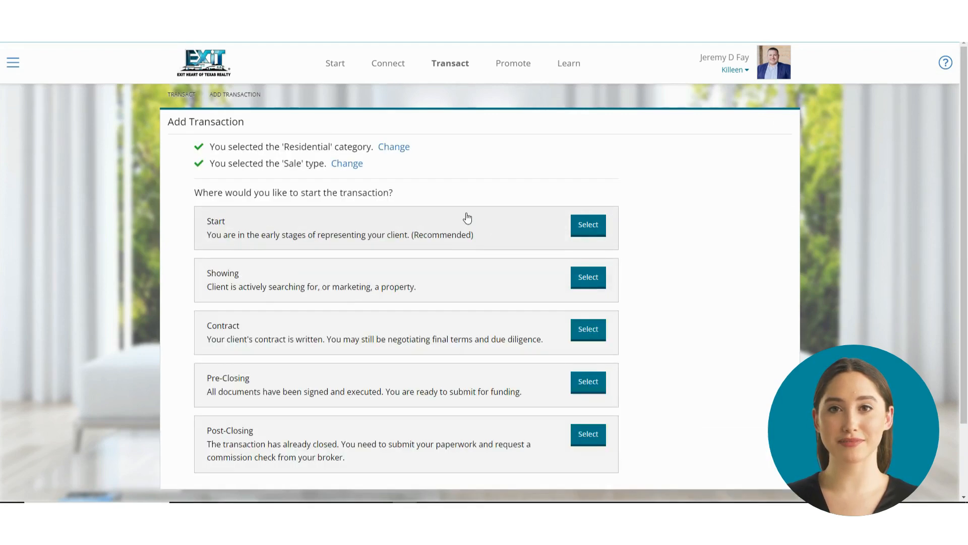
pyautogui.click(487, 244)
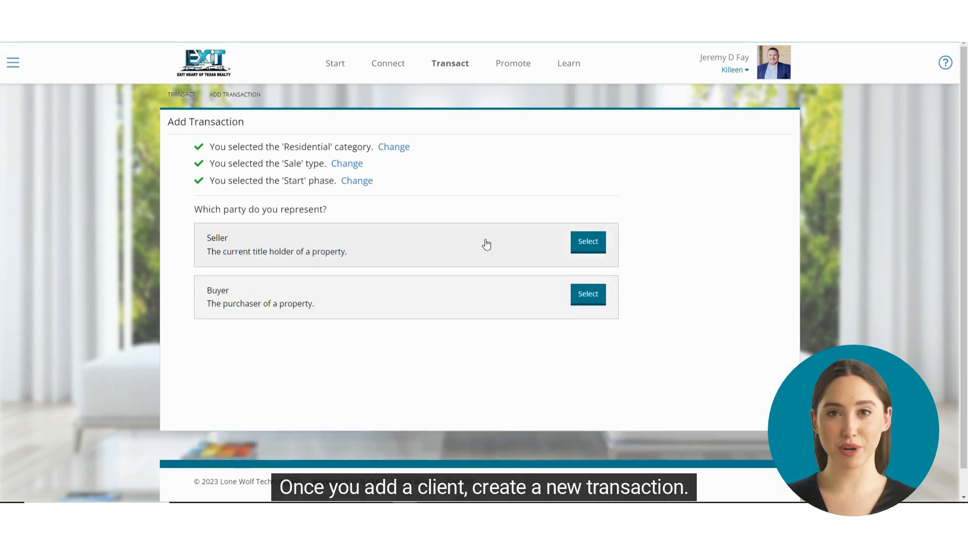
pyautogui.click(455, 305)
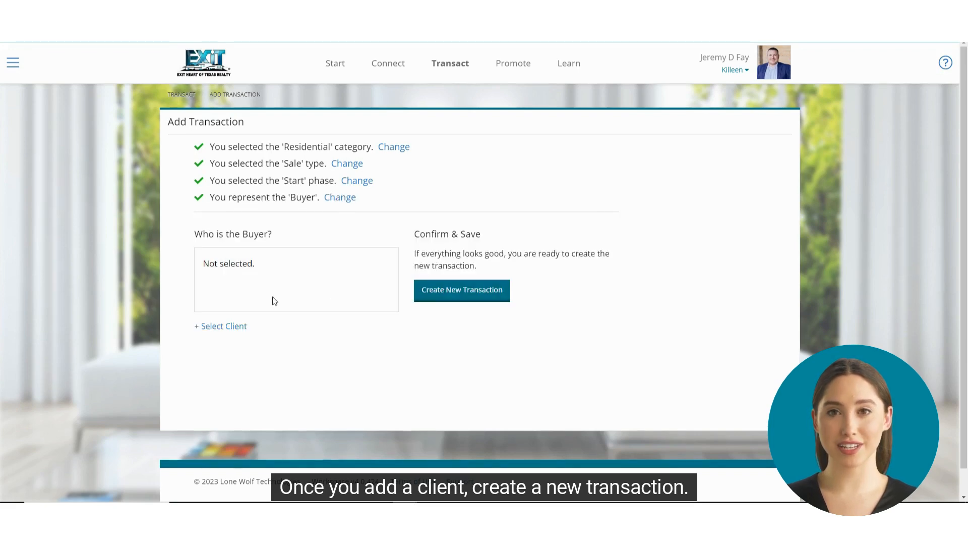
# Look up the client by first and last name, select the matching associate as the buyer, and create the transaction.
pyautogui.click(225, 327)
pyautogui.click(540, 133)
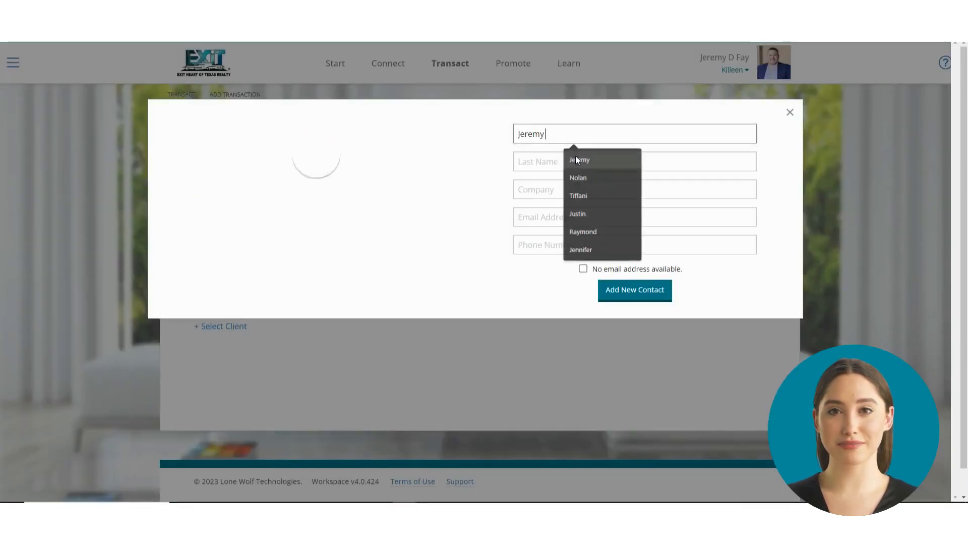
pyautogui.click(576, 158)
pyautogui.click(570, 163)
pyautogui.click(576, 207)
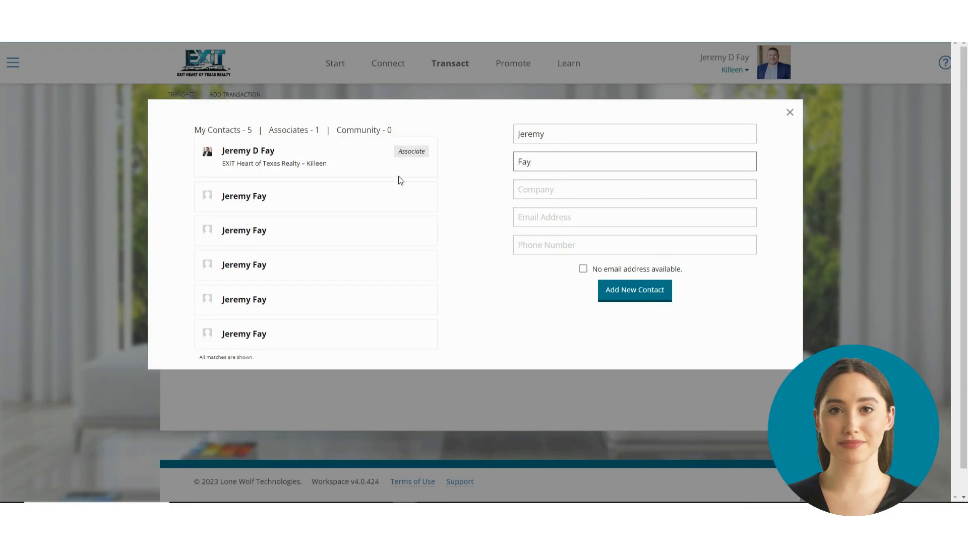
pyautogui.click(304, 169)
pyautogui.click(614, 270)
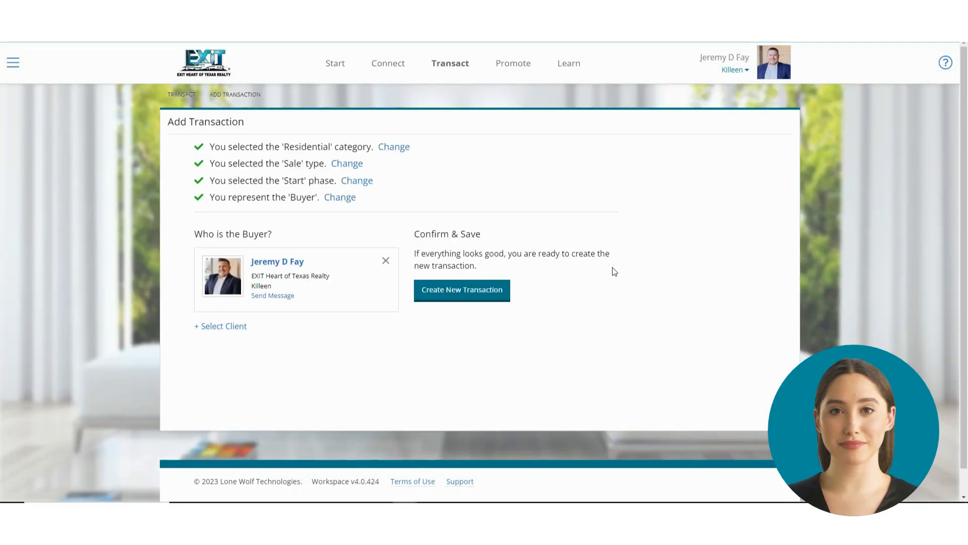
pyautogui.click(452, 289)
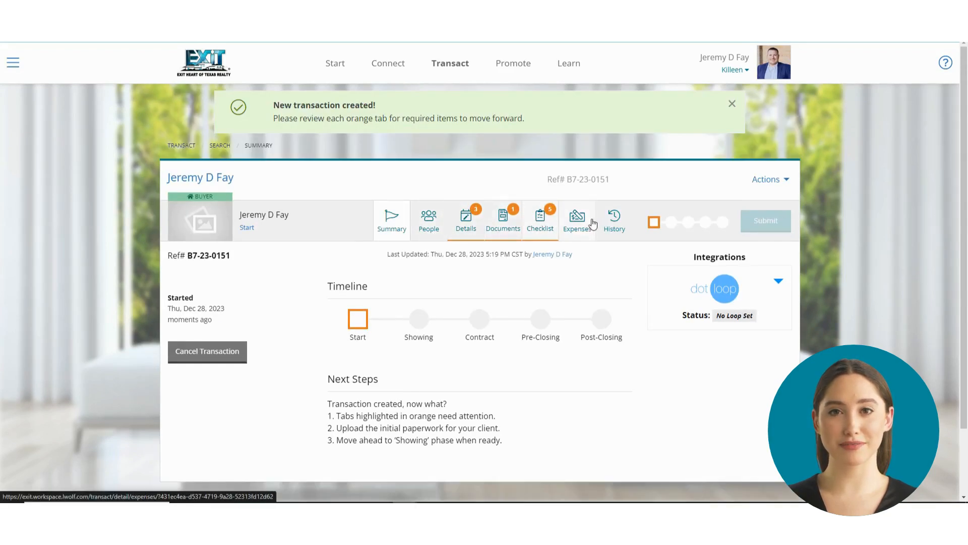
# Advance the transaction through the Showing, Contract and Pre-Closing phases, and set it back to Start.
pyautogui.click(418, 320)
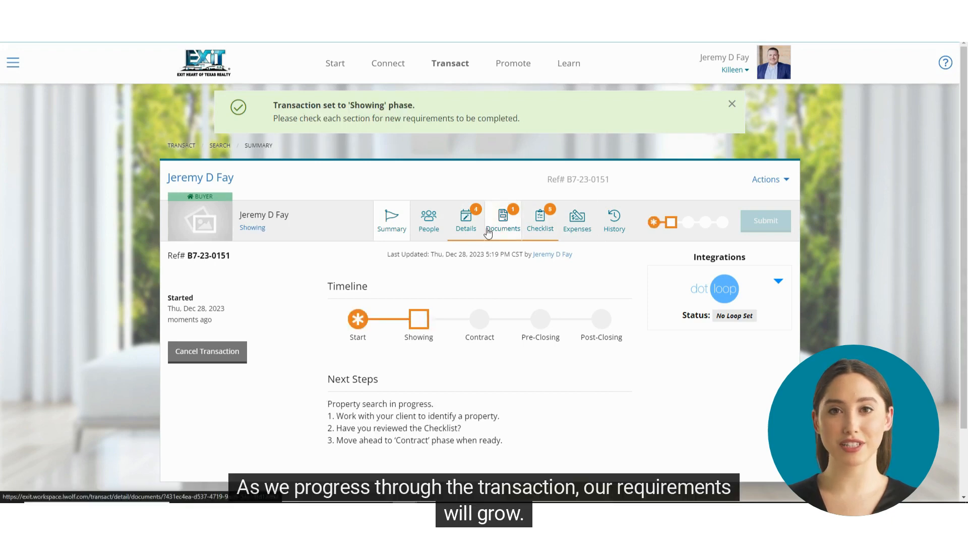
pyautogui.click(480, 324)
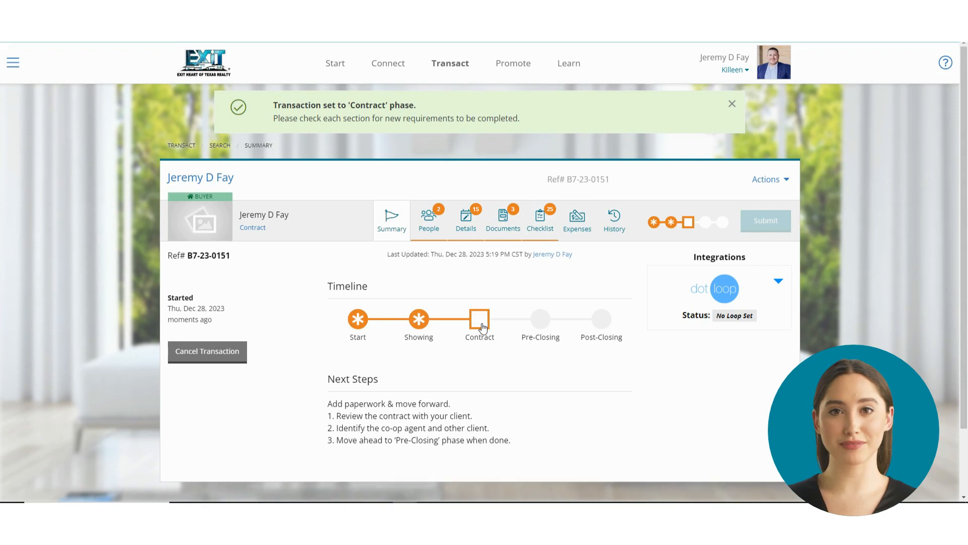
pyautogui.click(535, 322)
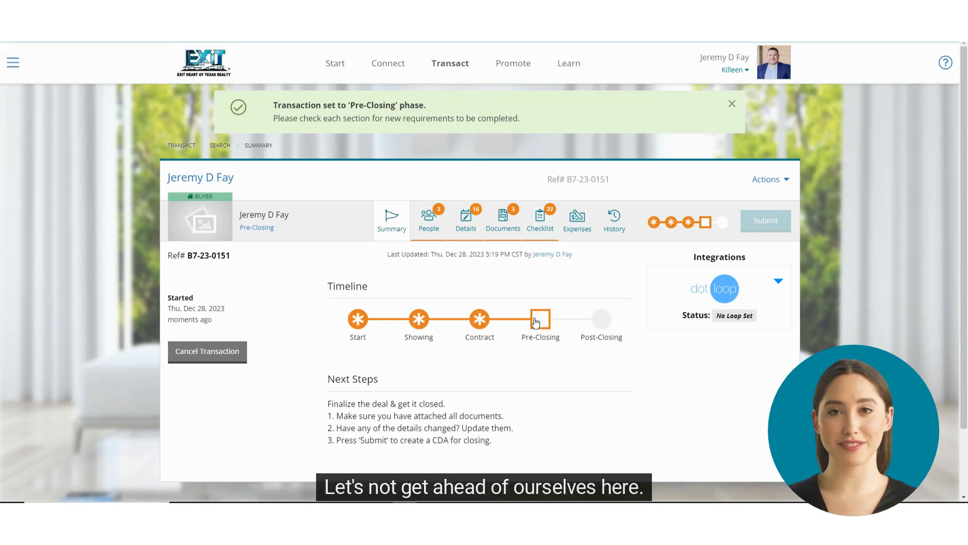
pyautogui.click(361, 324)
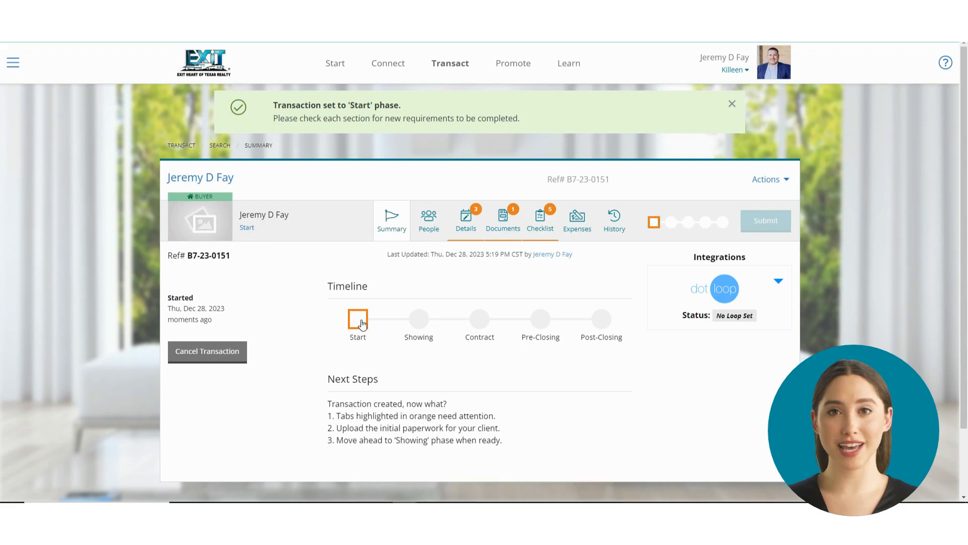
# Add a second buyer to the transaction's people by searching the first name and selecting the existing contact.
pyautogui.click(429, 222)
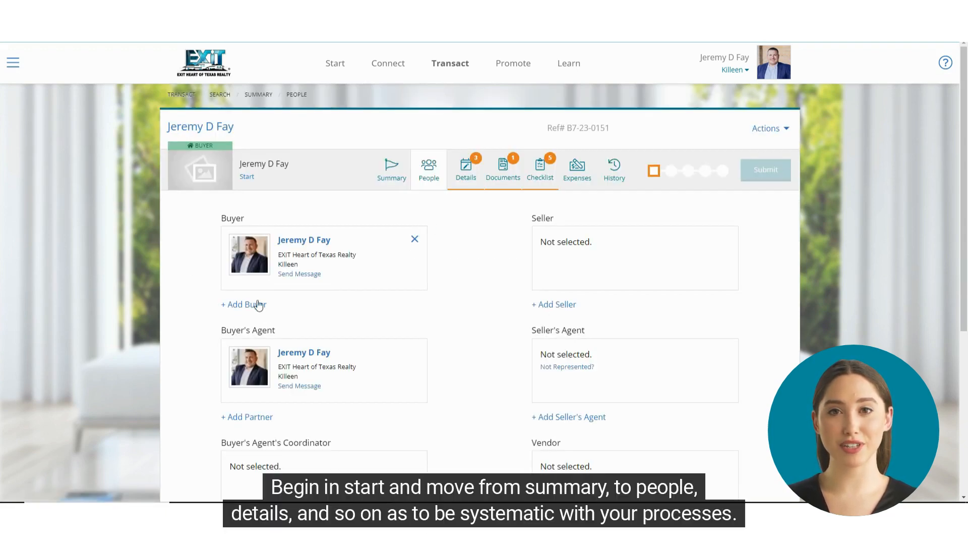
pyautogui.click(244, 305)
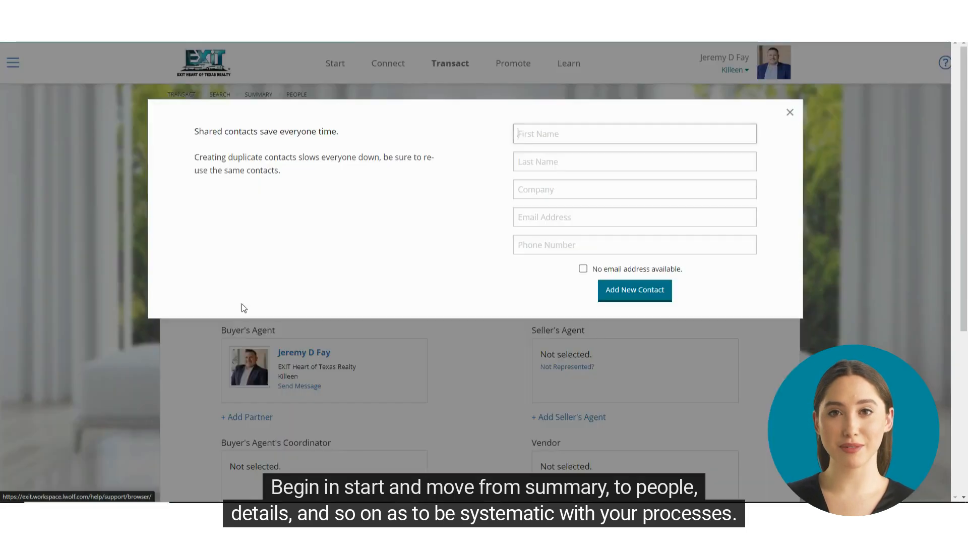
pyautogui.click(565, 139)
pyautogui.write('Joe')
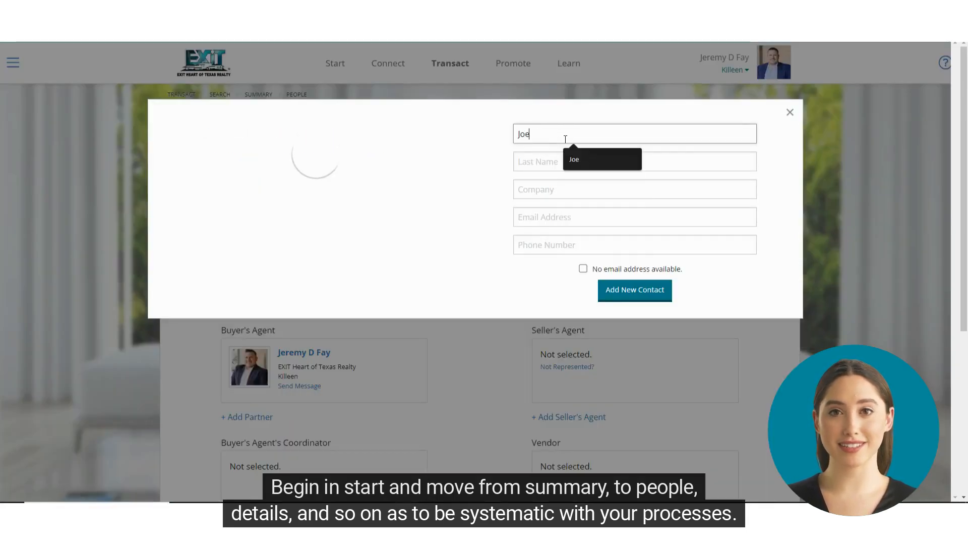
pyautogui.click(267, 158)
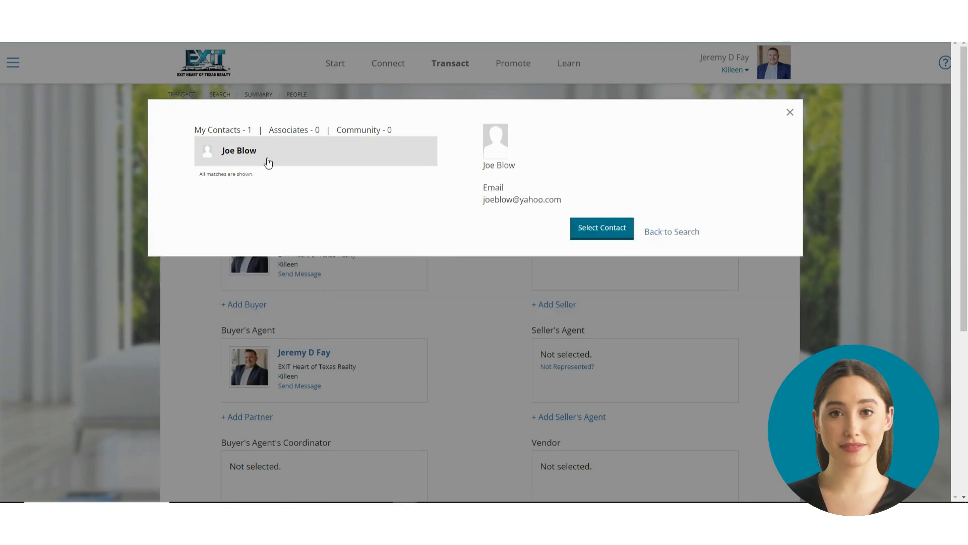
pyautogui.click(601, 228)
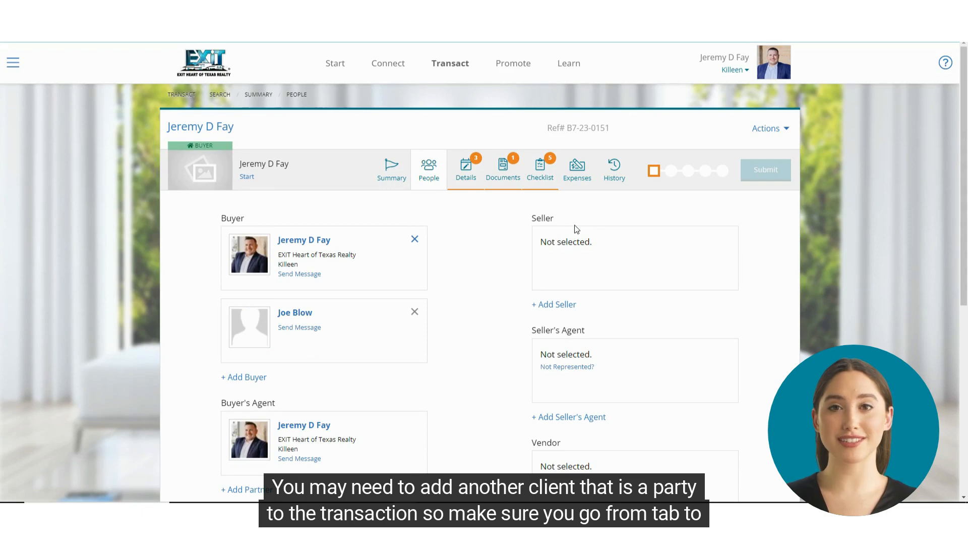
# Save December 28, 2023 in the transaction details as the date work with the client first began.
pyautogui.click(472, 175)
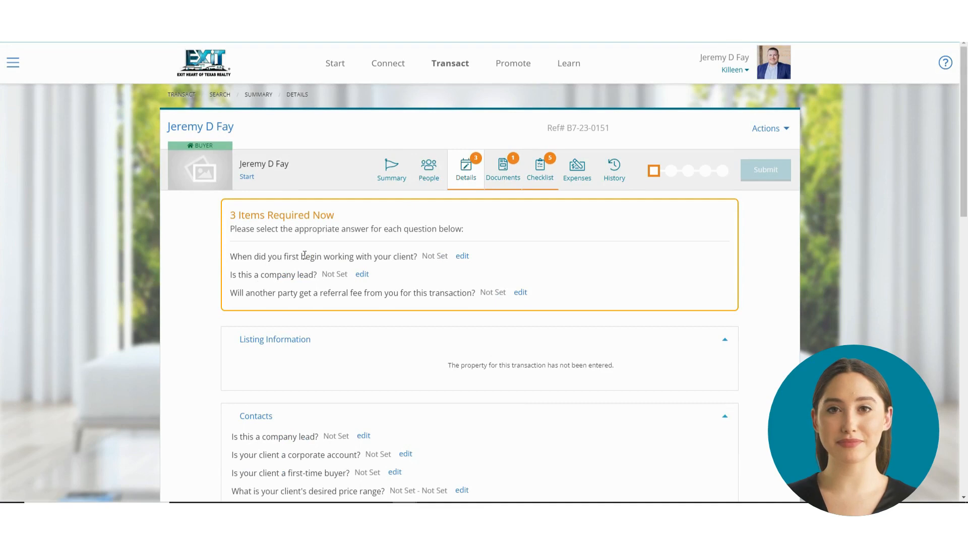
pyautogui.click(460, 257)
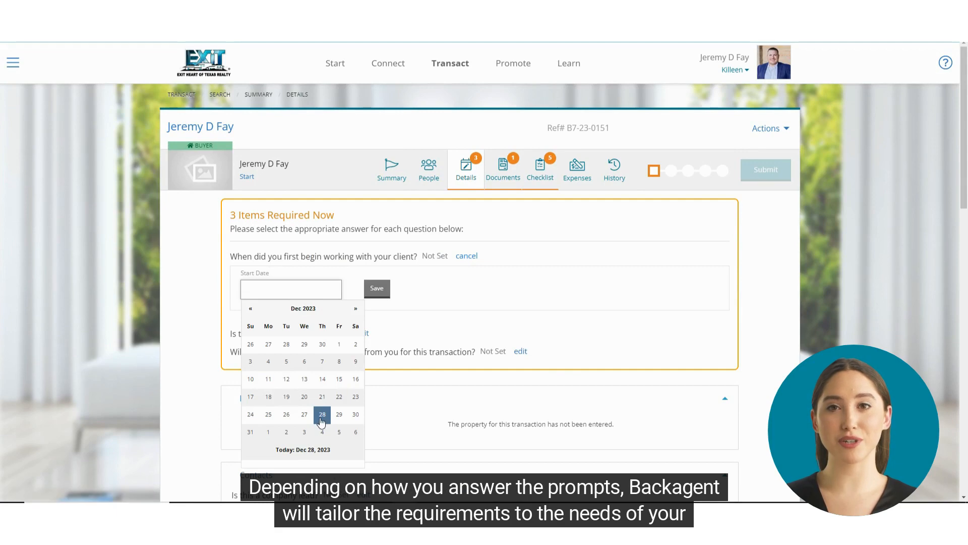
pyautogui.click(322, 416)
pyautogui.click(374, 288)
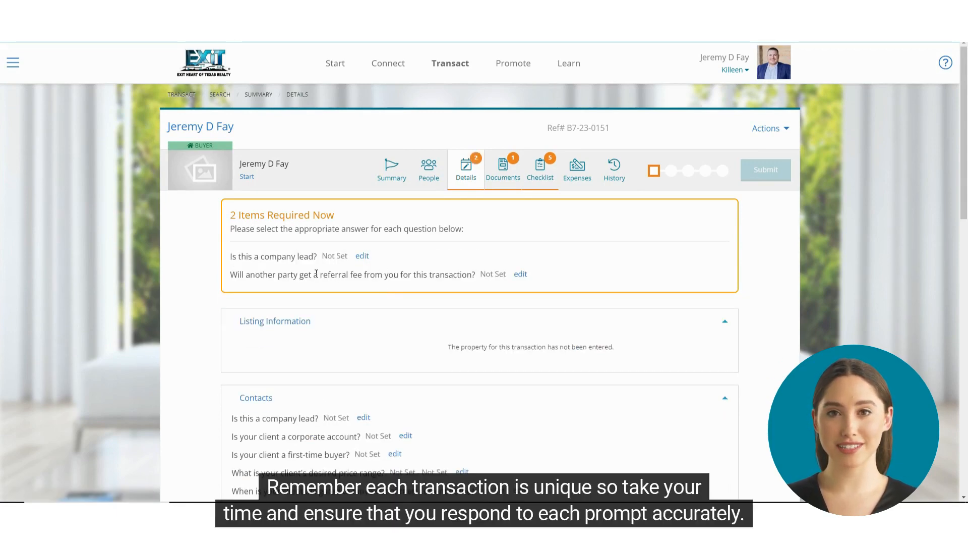
# Answer No in the transaction details to both the company lead question and the referral fee question.
pyautogui.click(361, 257)
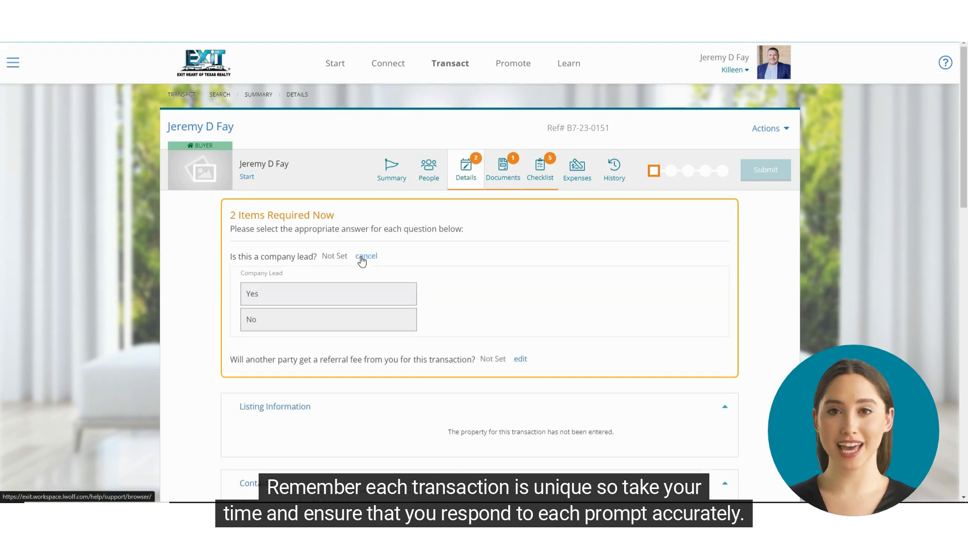
pyautogui.click(338, 324)
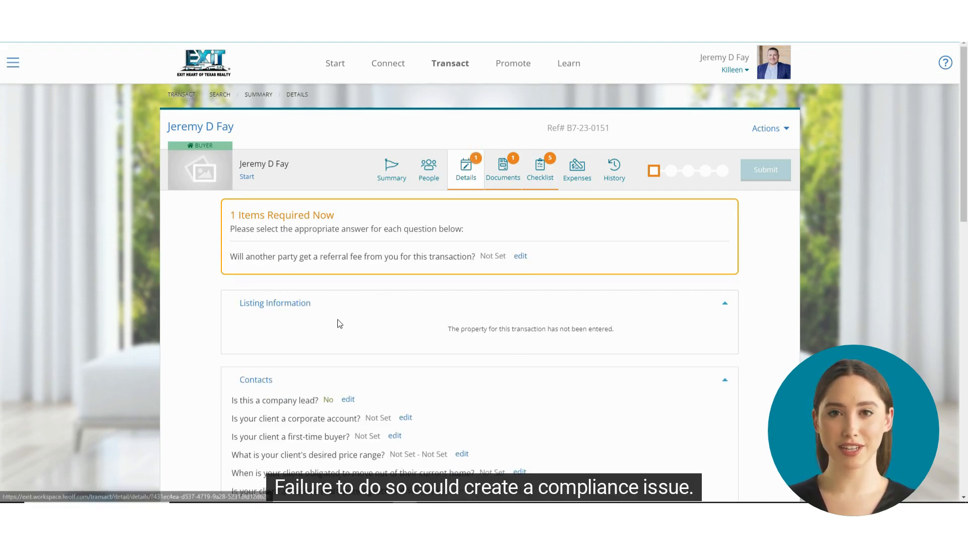
pyautogui.click(518, 256)
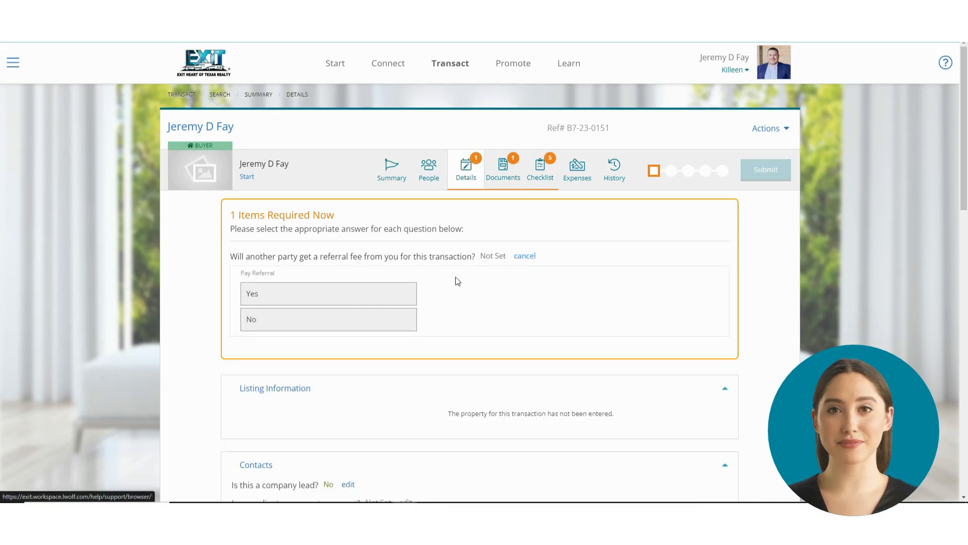
pyautogui.click(330, 327)
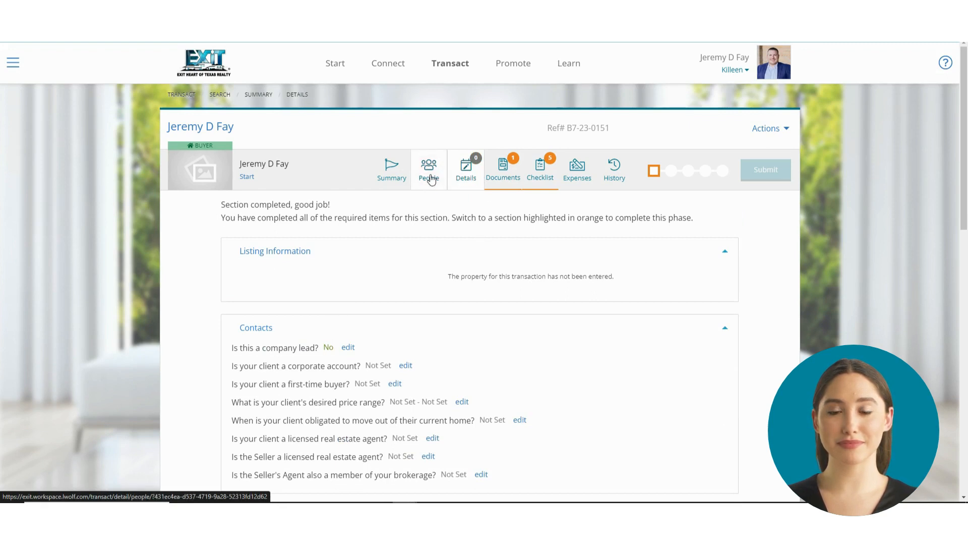
# Attach IABS (Complete) from New Folder in the Dotloop loop Test as the transaction's Information about Brokerage Services document.
pyautogui.click(496, 179)
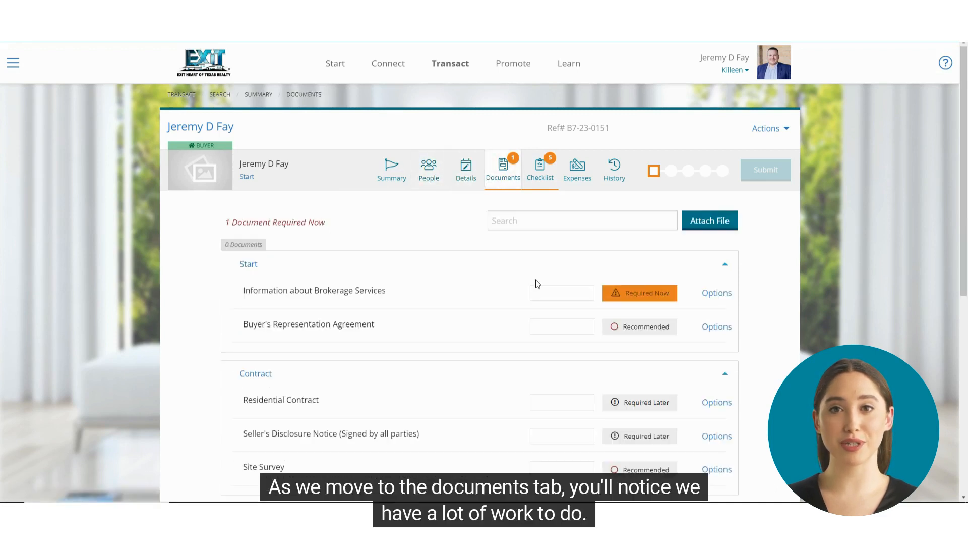
pyautogui.scroll(-5, 655, 295)
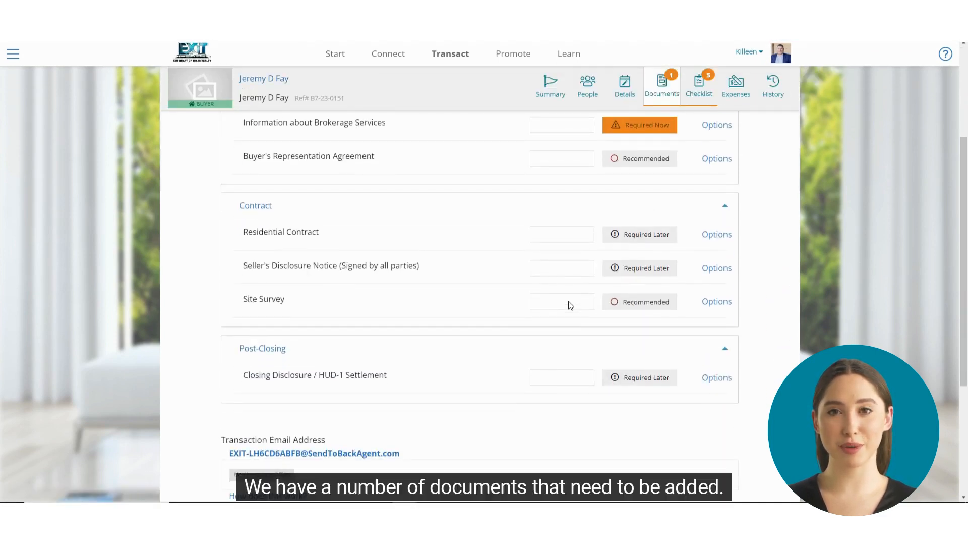
pyautogui.scroll(5, 607, 296)
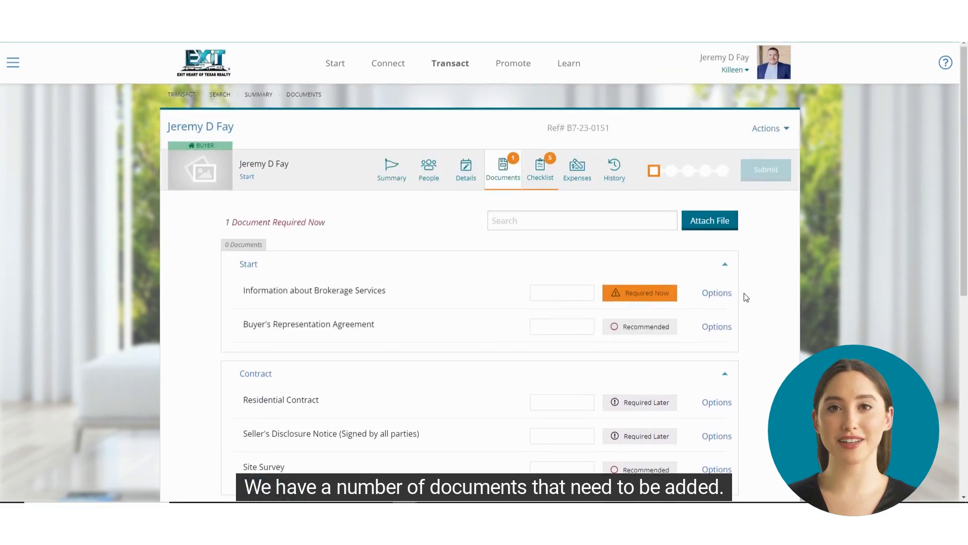
pyautogui.click(728, 296)
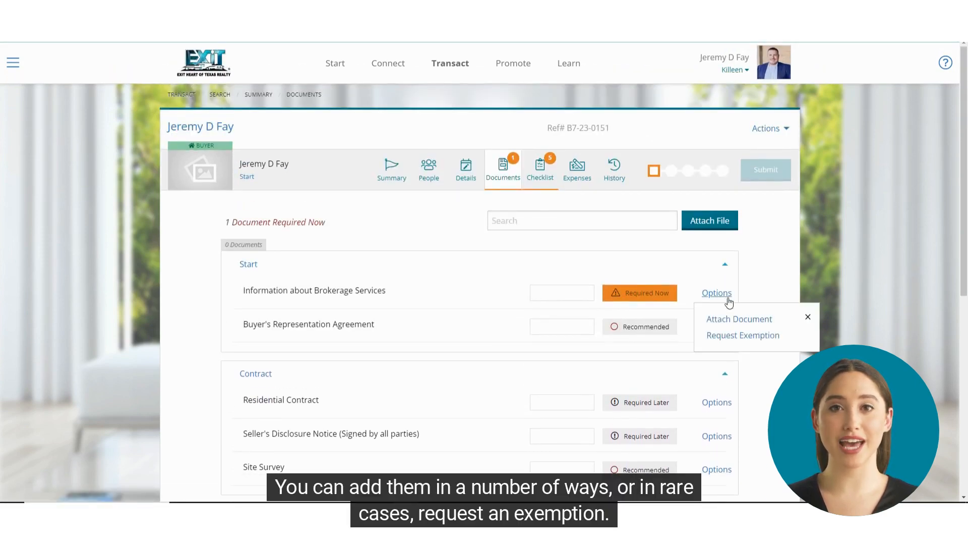
pyautogui.click(739, 321)
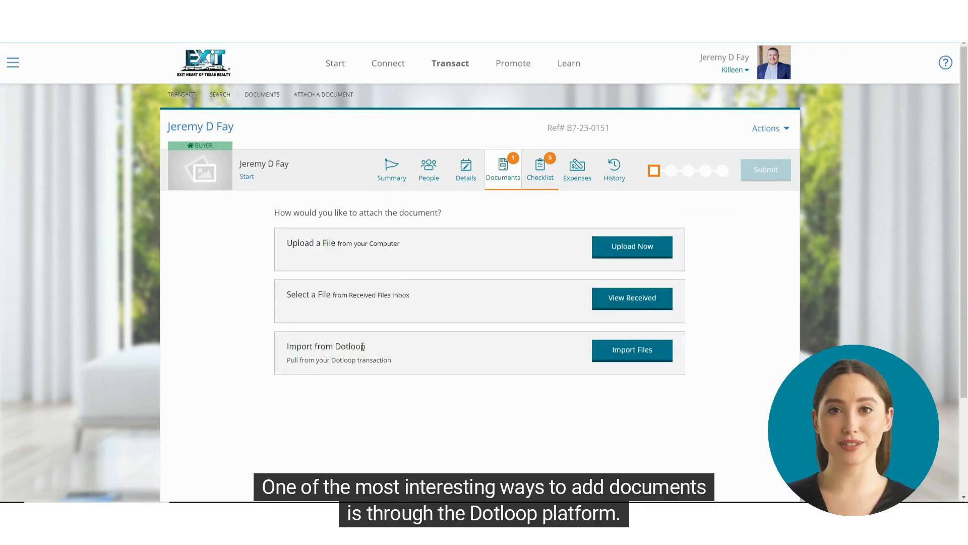
pyautogui.click(635, 353)
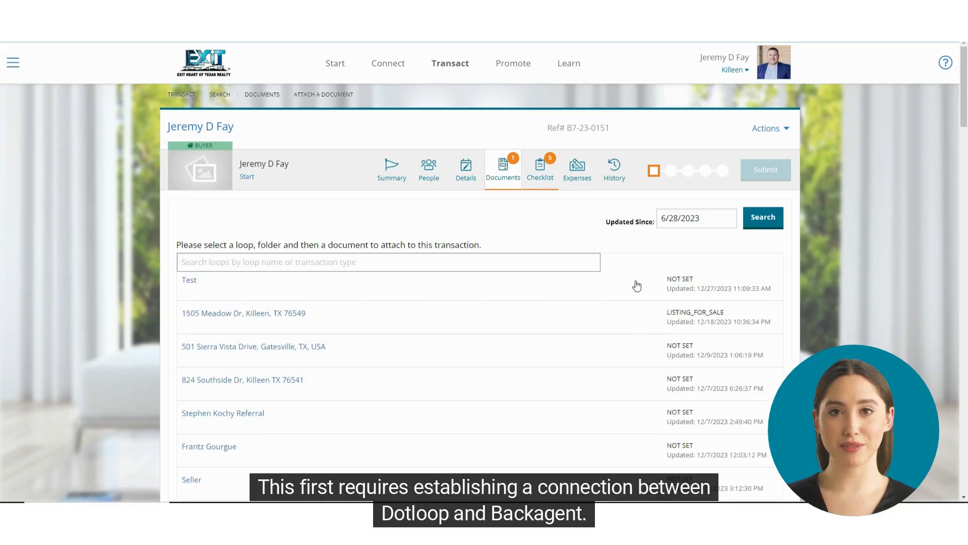
pyautogui.click(191, 282)
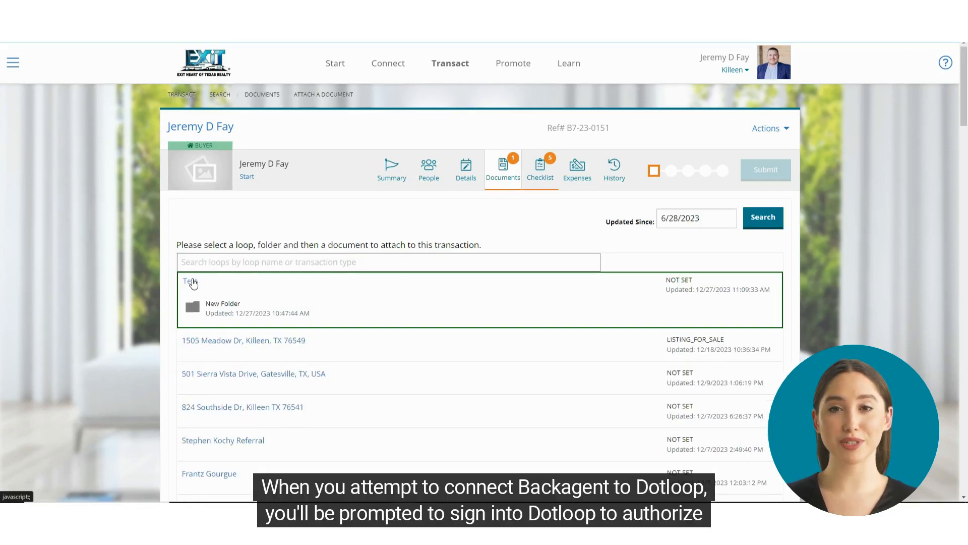
pyautogui.click(225, 305)
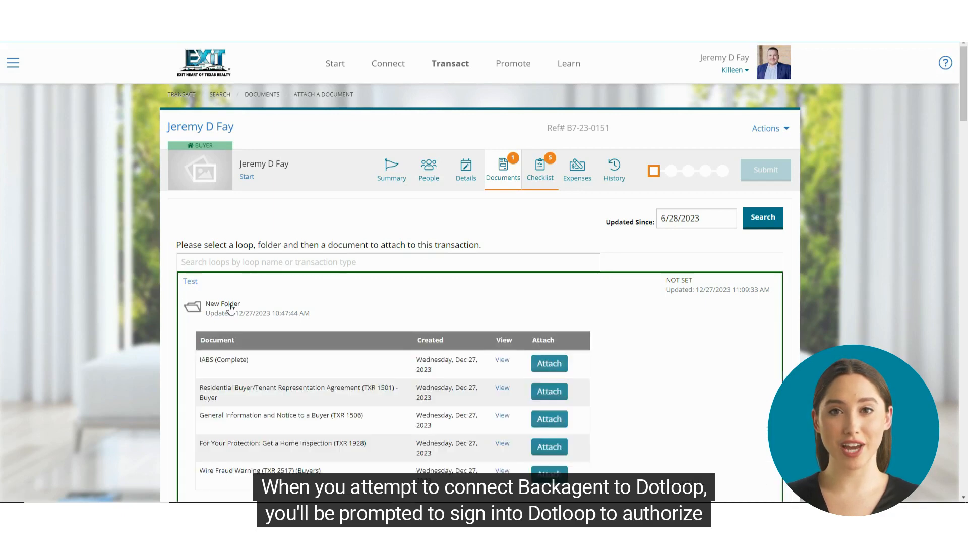
pyautogui.click(548, 363)
pyautogui.click(266, 389)
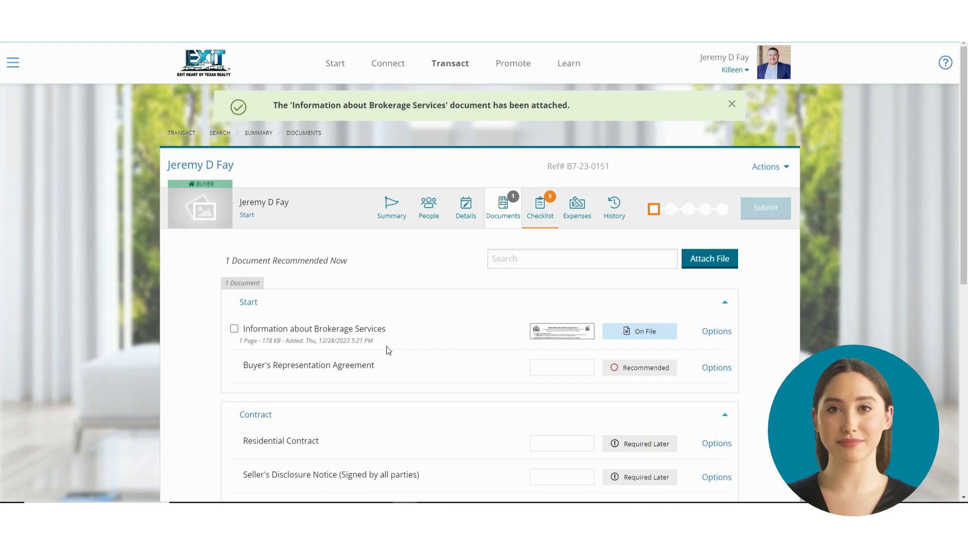
# Mark the Receive Conditional Approval Letter item in the transaction checklist as complete.
pyautogui.click(539, 208)
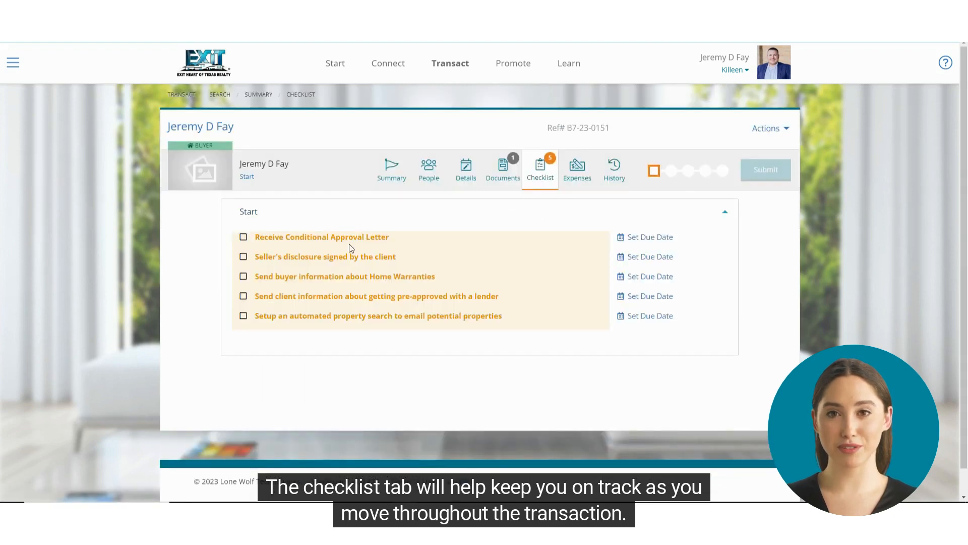
pyautogui.click(243, 237)
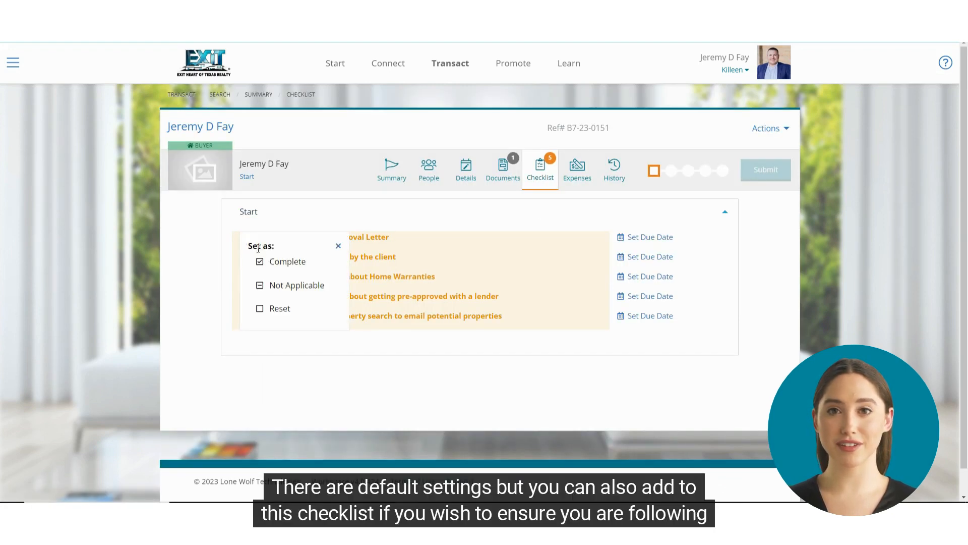
pyautogui.click(280, 262)
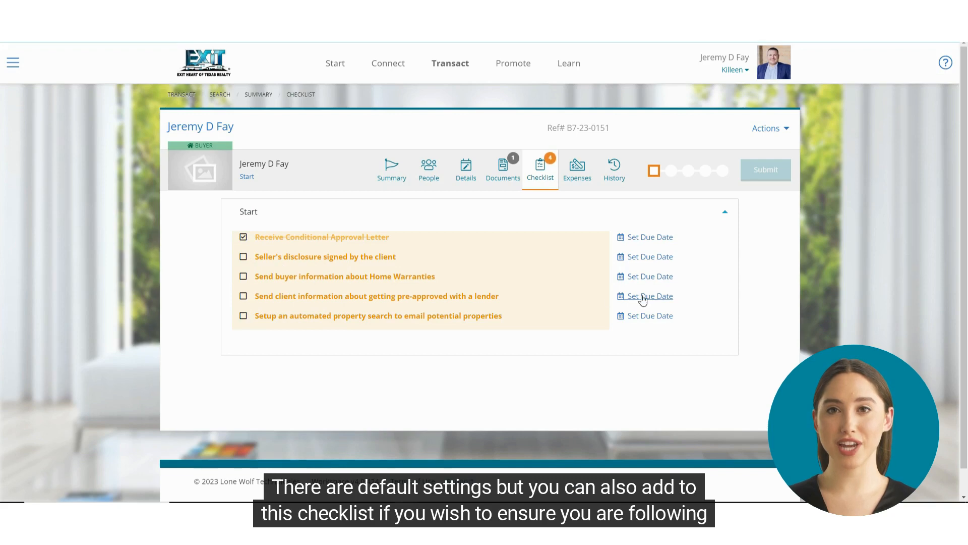
# Open the checklist management page and review the Post-Closing, Pre-Closing and Contract items.
pyautogui.click(785, 132)
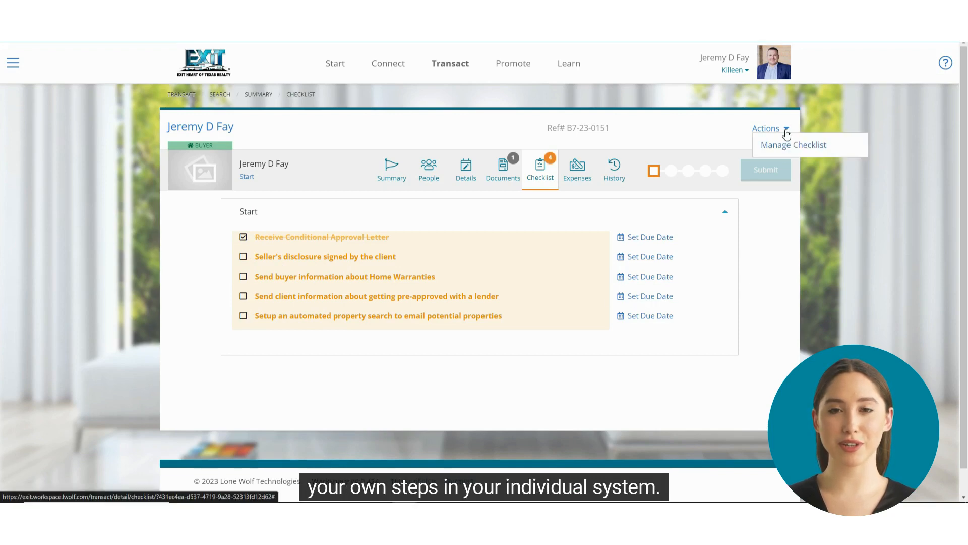
pyautogui.click(789, 145)
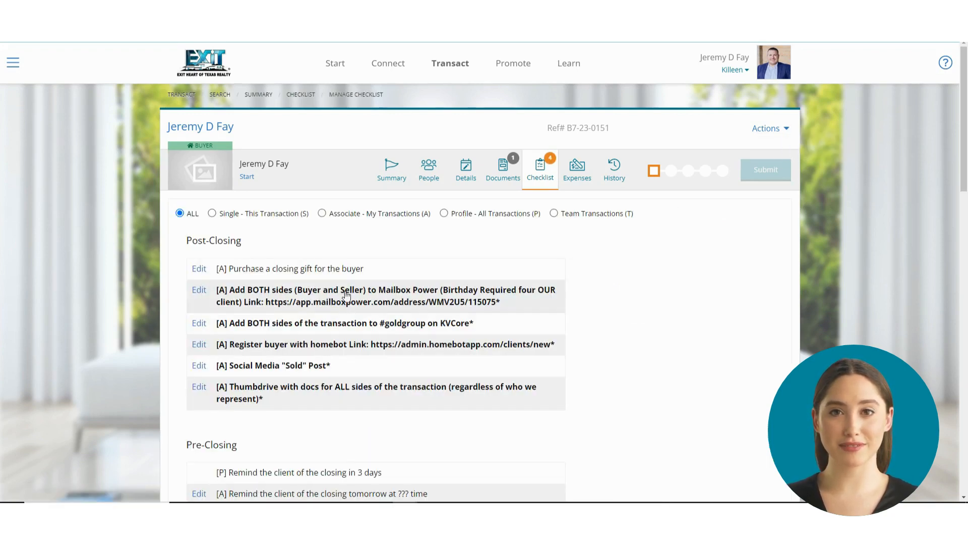
pyautogui.scroll(-4, 330, 292)
pyautogui.scroll(-4, 330, 292)
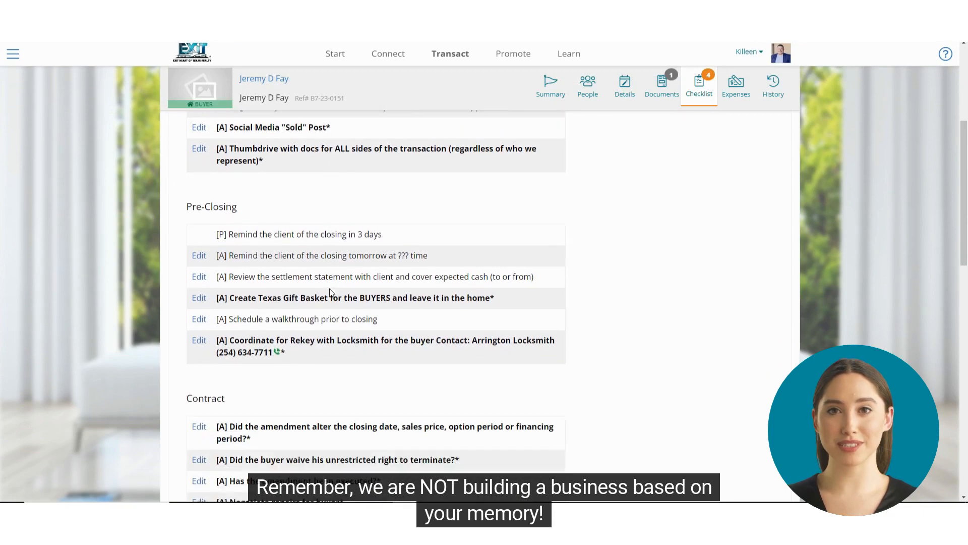
pyautogui.scroll(8, 332, 292)
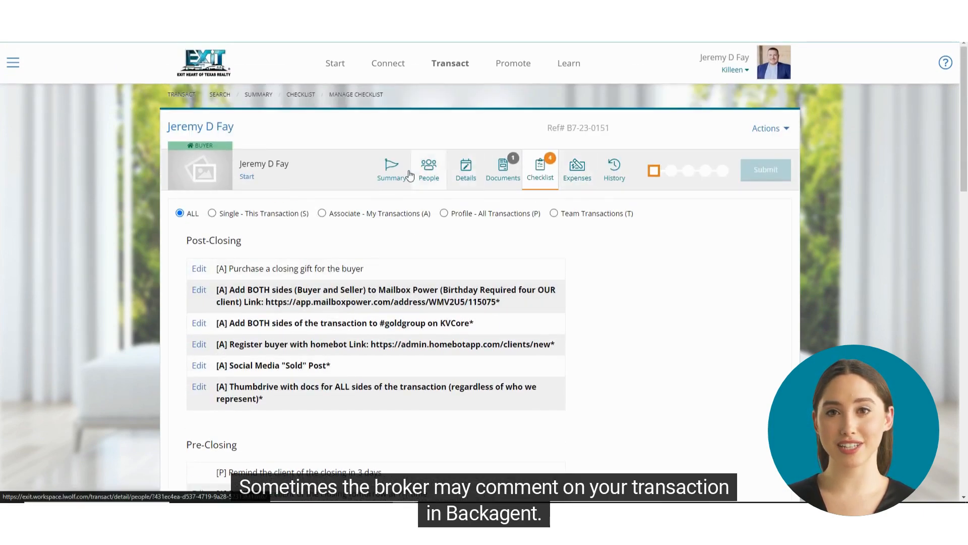
# Check the transaction's summary and look through its history of logged changes.
pyautogui.click(390, 167)
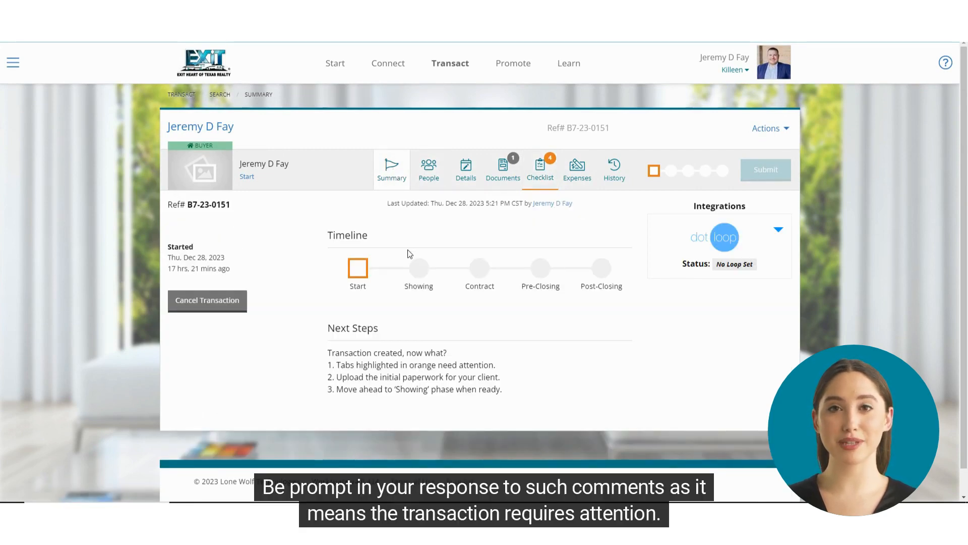
pyautogui.click(616, 174)
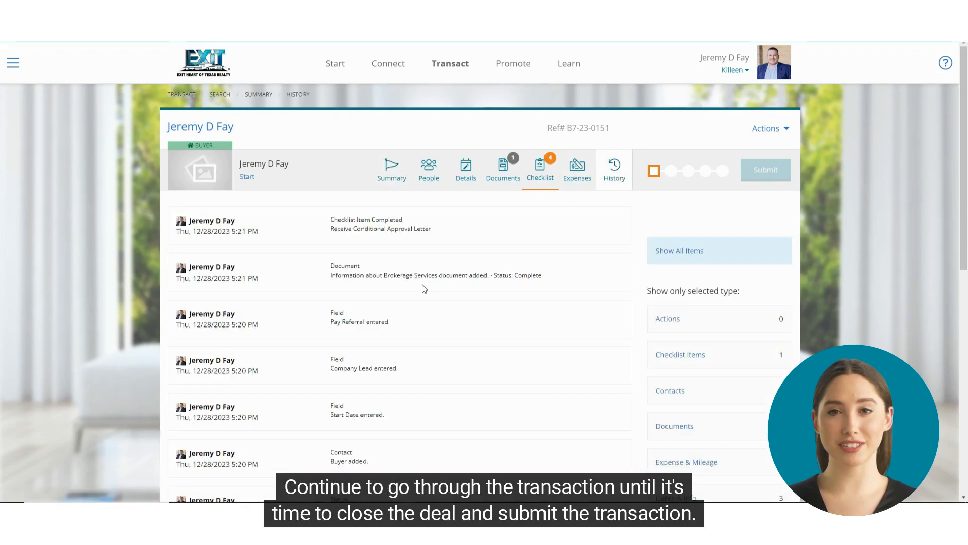
pyautogui.scroll(-5, 424, 288)
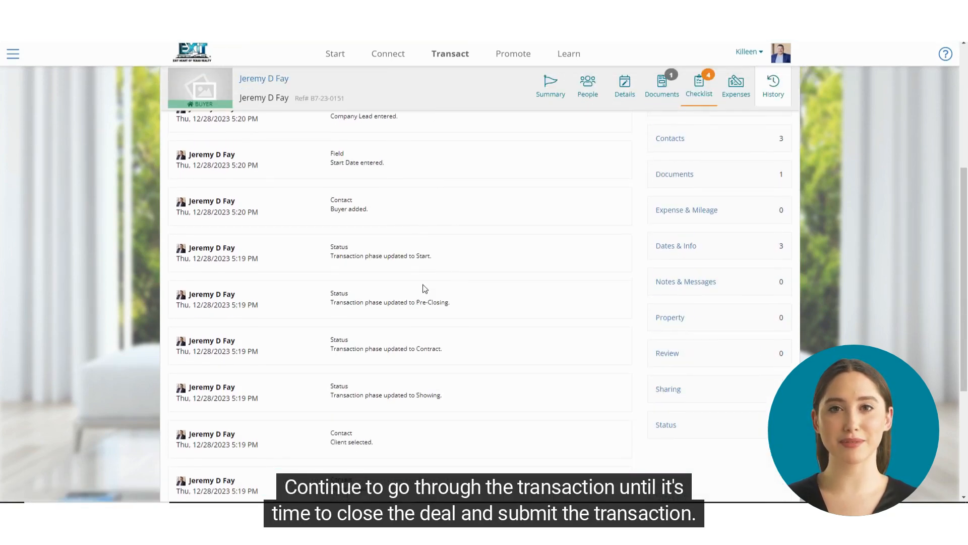
# Advance the transaction from its summary timeline through the Showing and Contract phases to Pre-Closing.
pyautogui.click(551, 90)
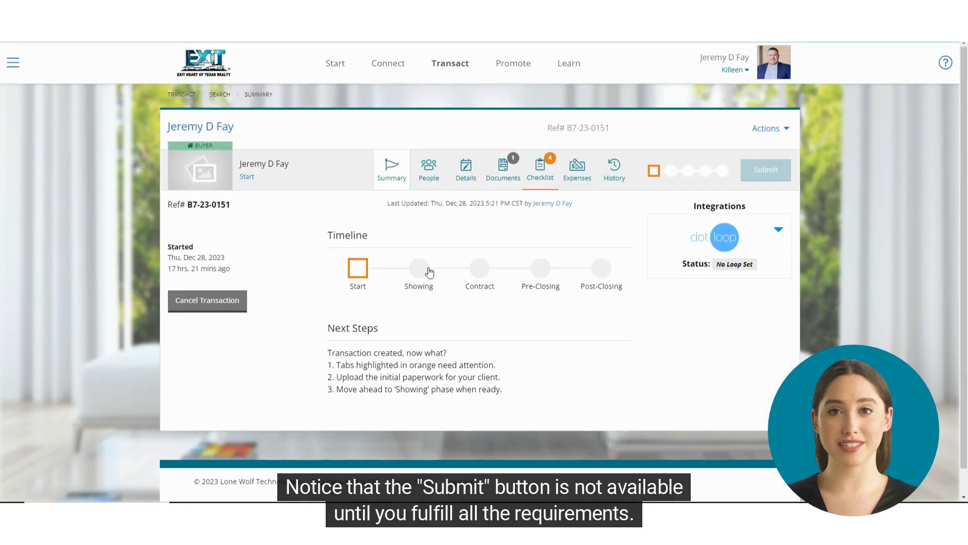
pyautogui.click(429, 272)
pyautogui.click(480, 321)
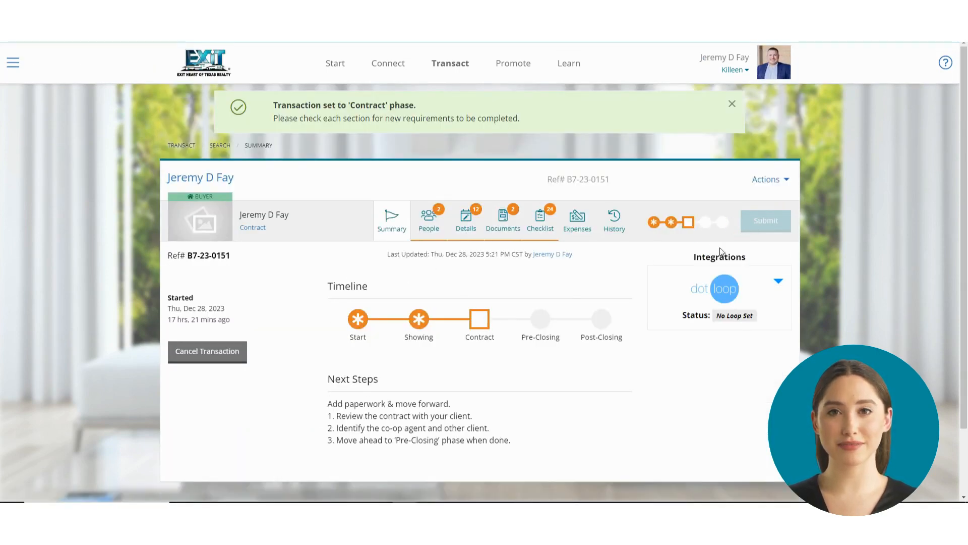
pyautogui.click(542, 323)
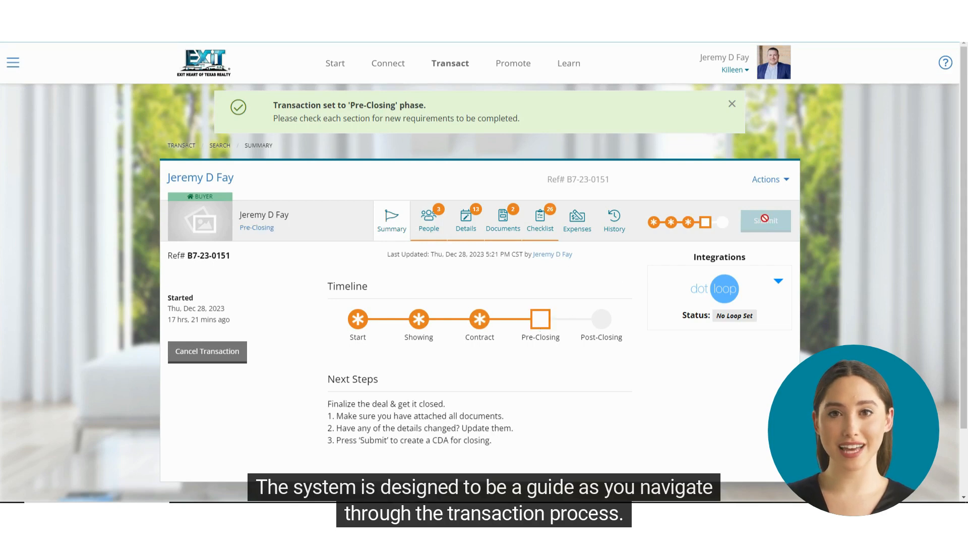